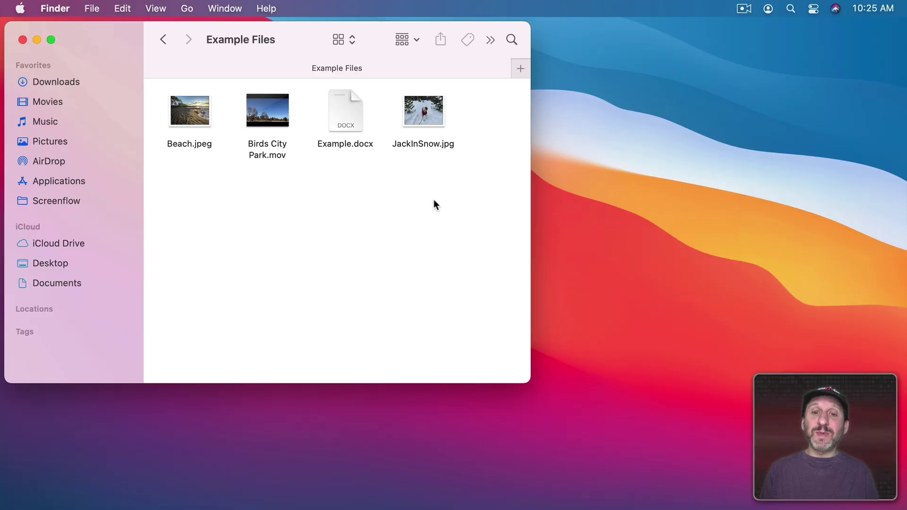
Step: Open JackInSnow.jpg in its default app, then quit that app
click(421, 109)
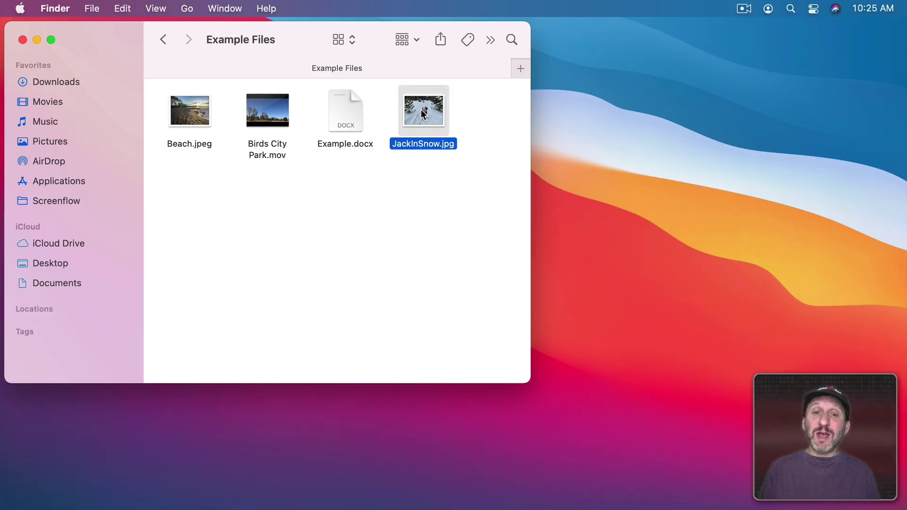
double_click(422, 113)
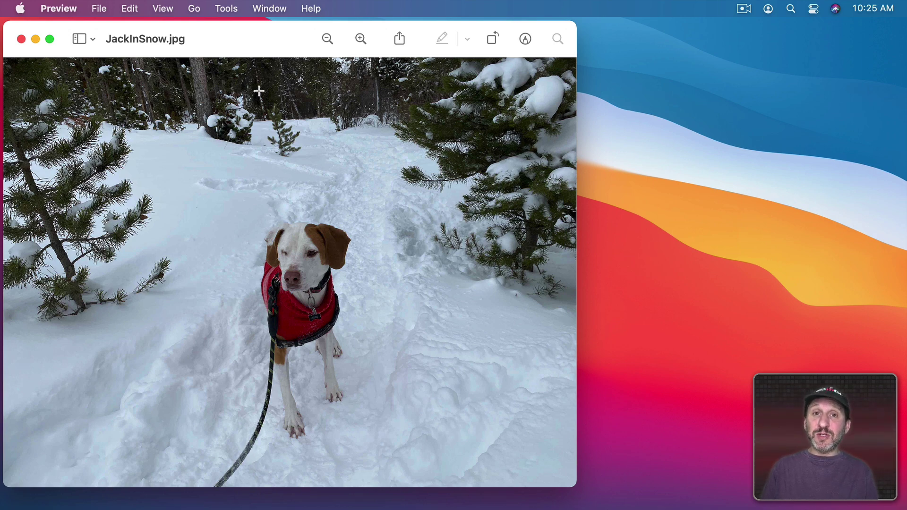
key(super+q)
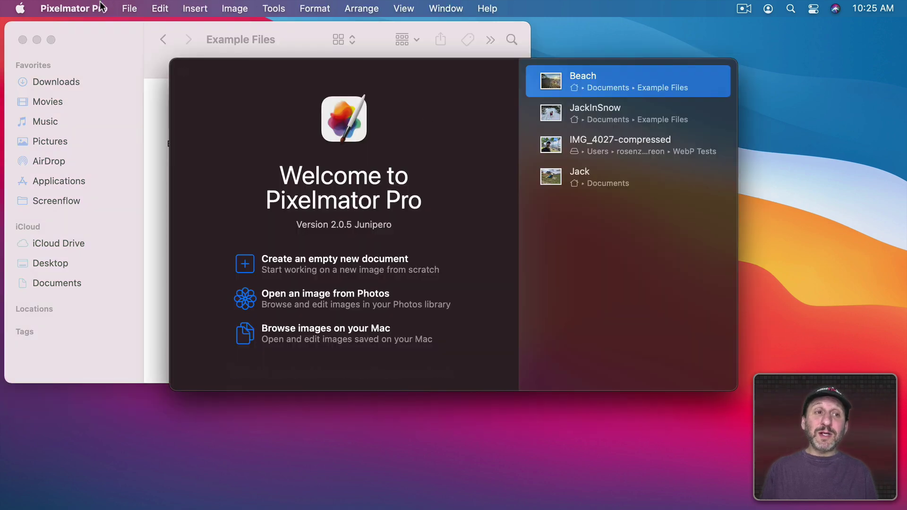
Step: Open JackInSnow.jpg from the Example Files folder using Pixelmator Pro's File > Open
click(128, 8)
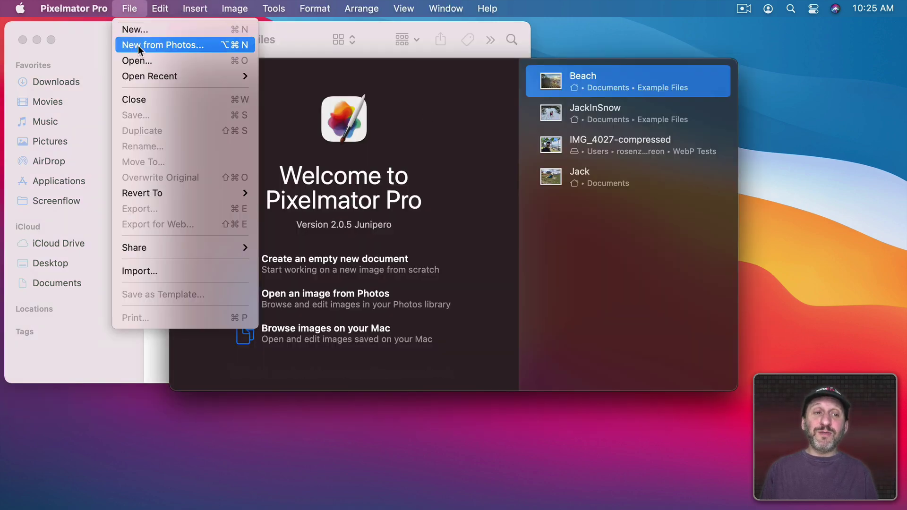
click(140, 60)
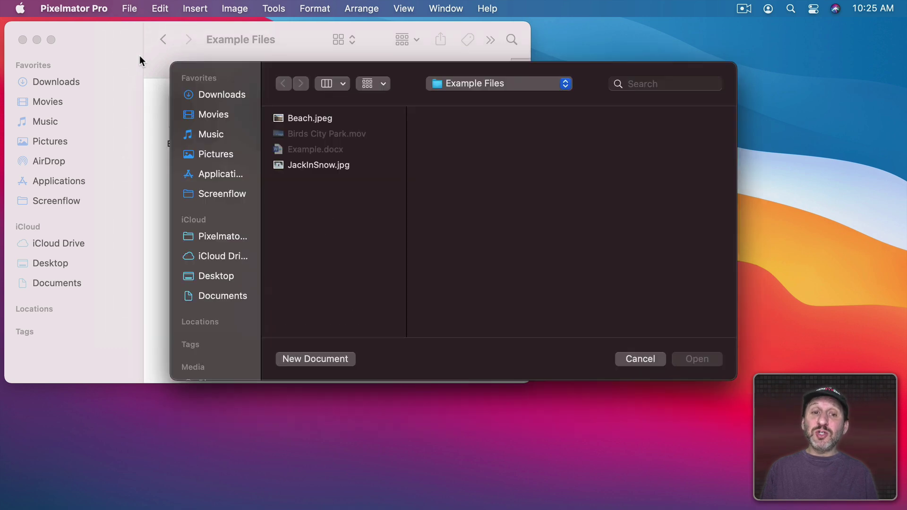
click(478, 86)
click(412, 84)
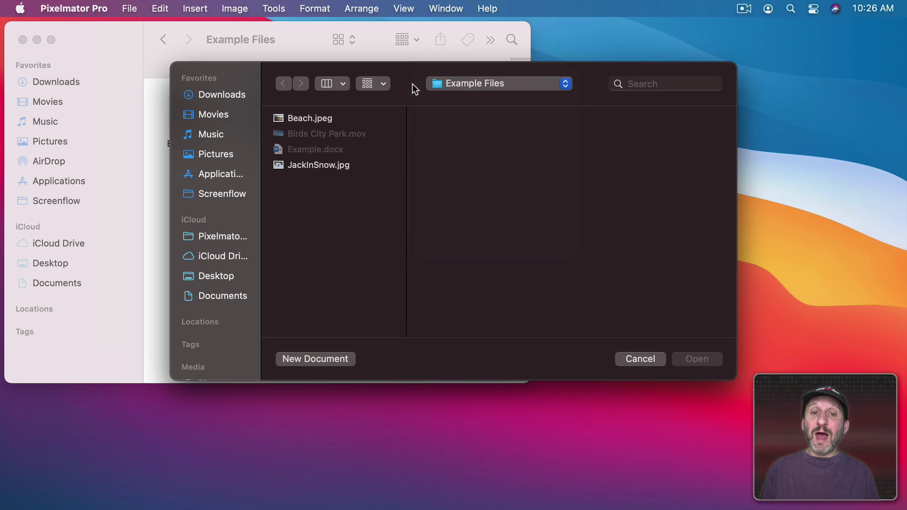
click(292, 166)
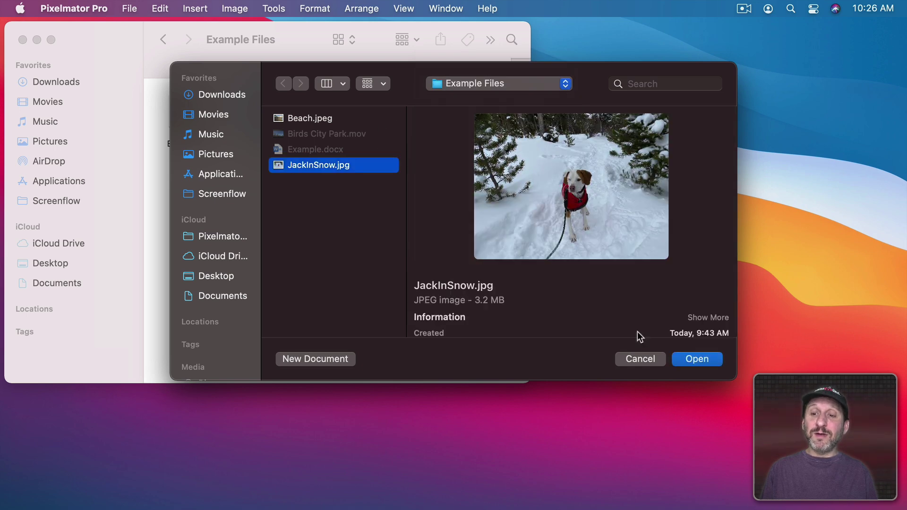
click(695, 358)
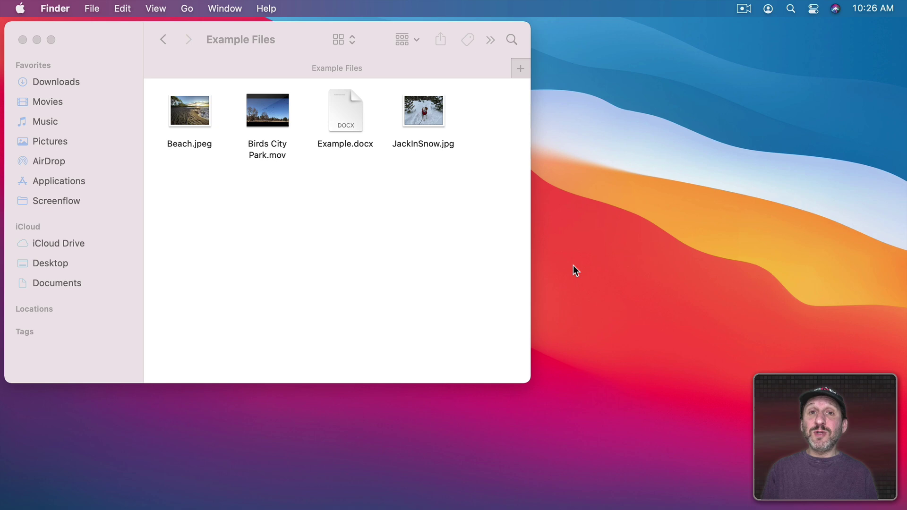
click(91, 8)
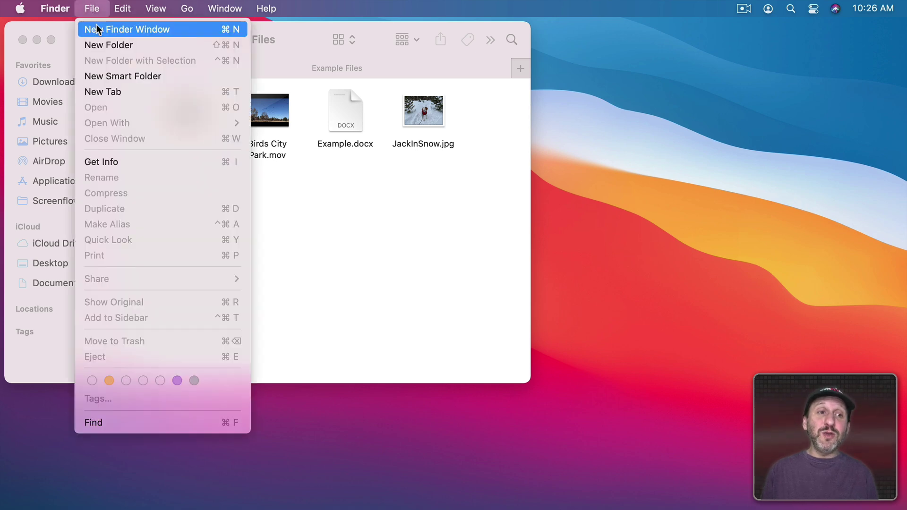
click(96, 26)
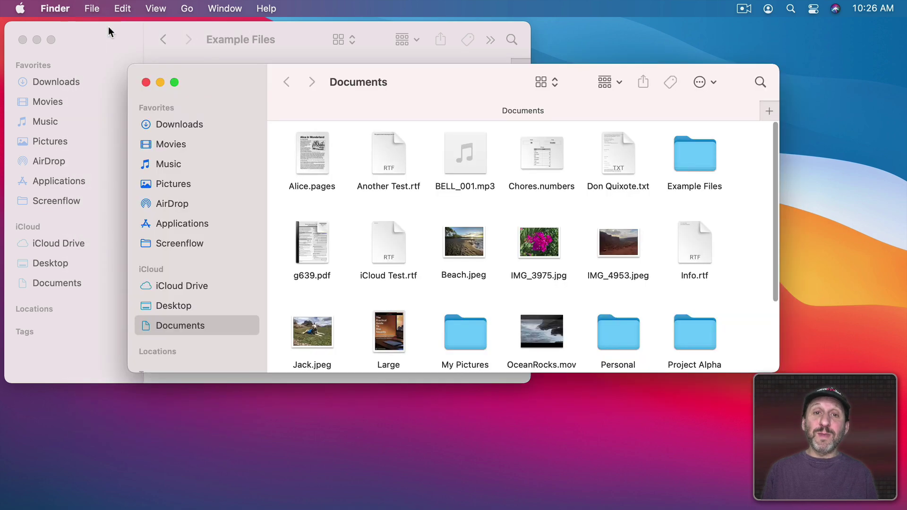
click(182, 224)
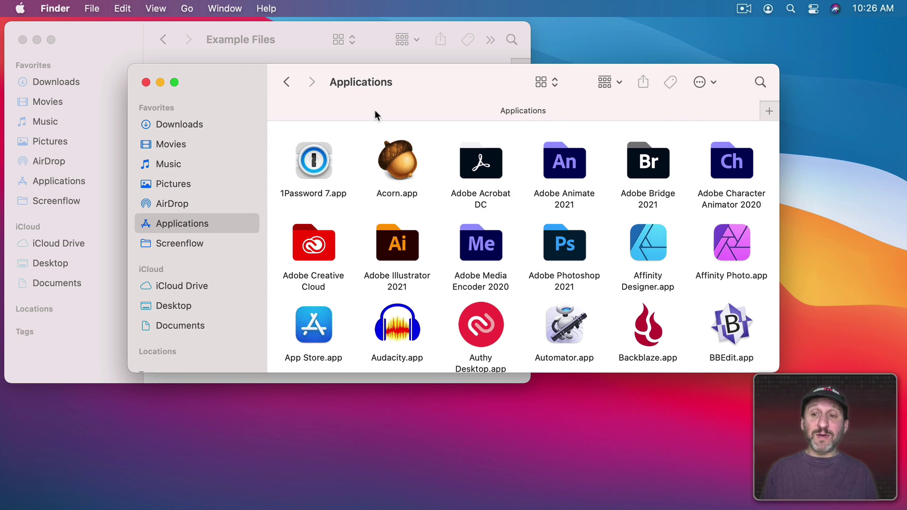
click(294, 30)
drag(425, 113, 727, 246)
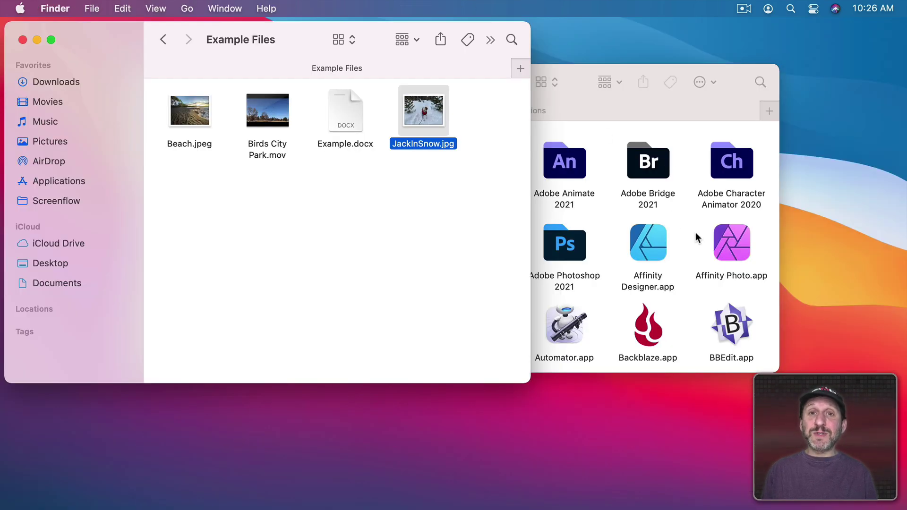
drag(739, 254, 126, 487)
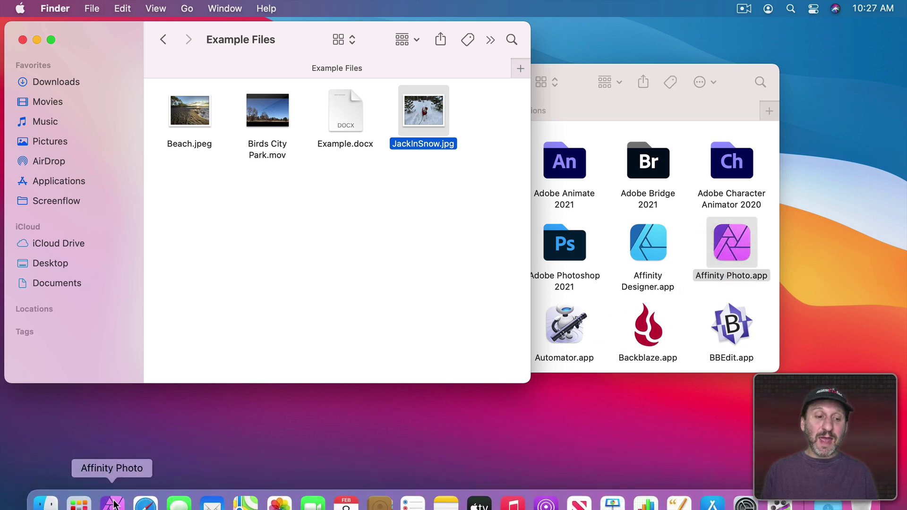
click(593, 102)
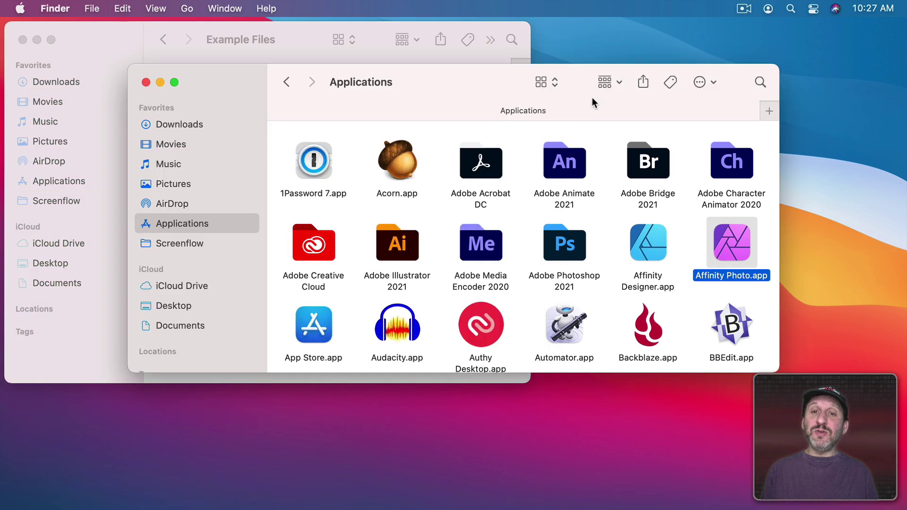
click(146, 82)
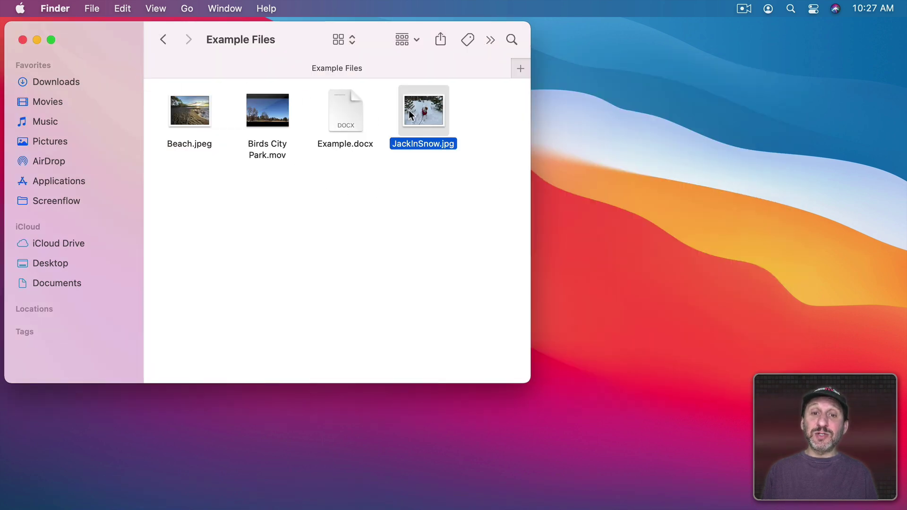
drag(428, 110, 108, 493)
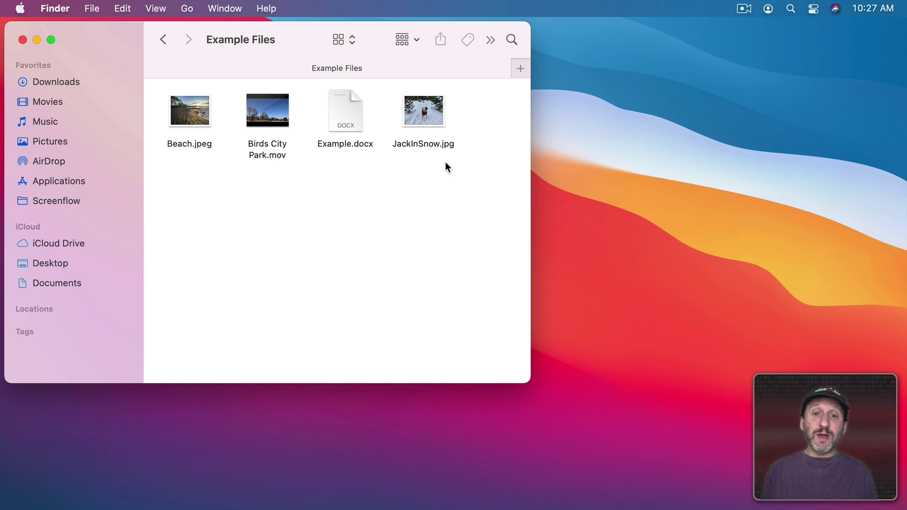
Step: Open JackInSnow.jpg in Acorn.app once from its Open With context submenu
right_click(419, 111)
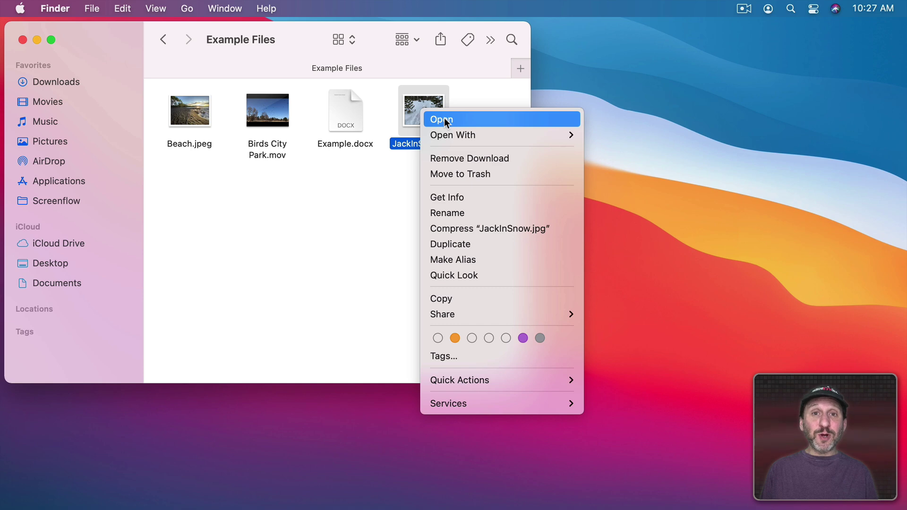
click(362, 194)
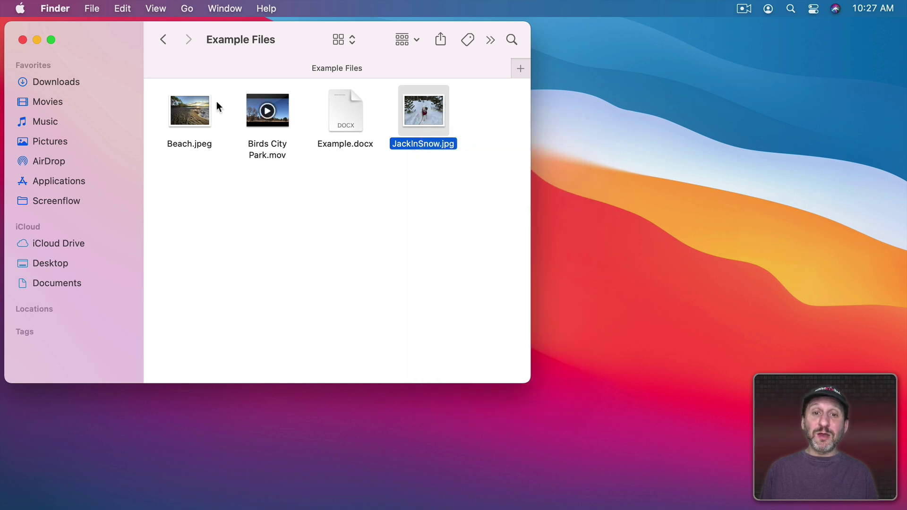
click(89, 6)
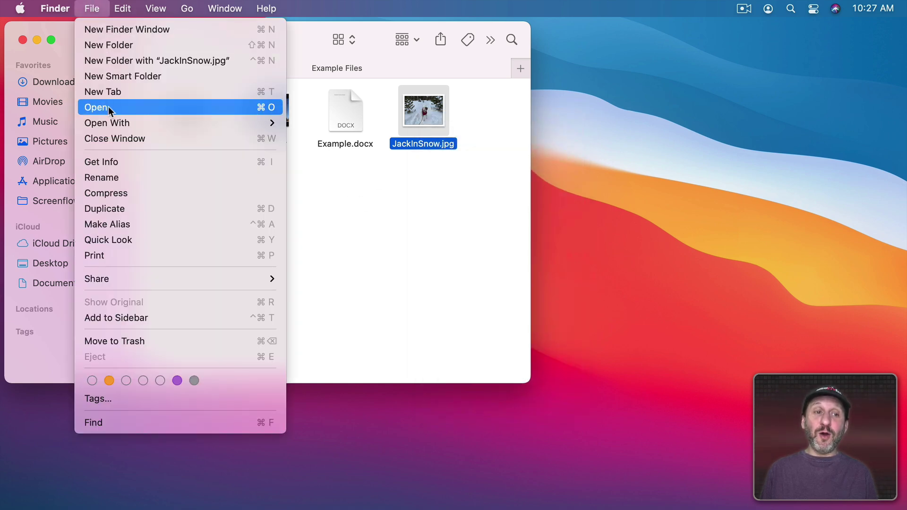
right_click(430, 108)
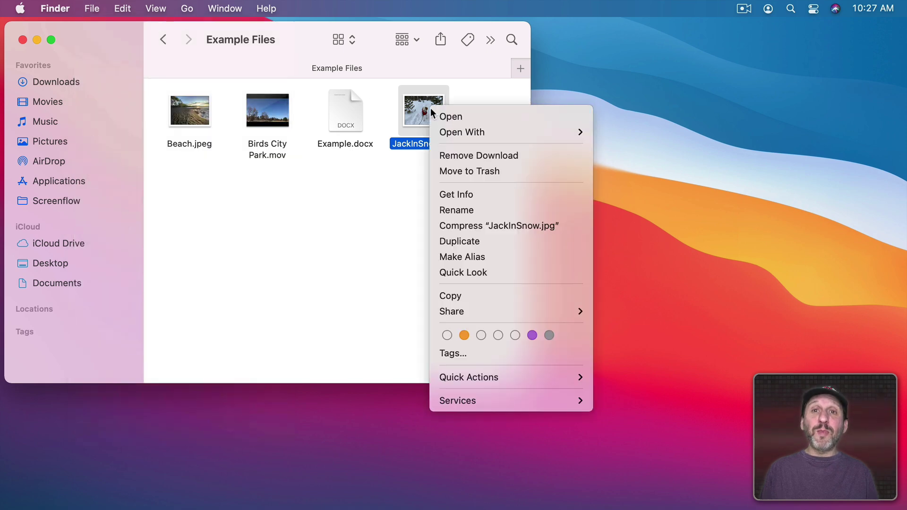
mouse_move(466, 135)
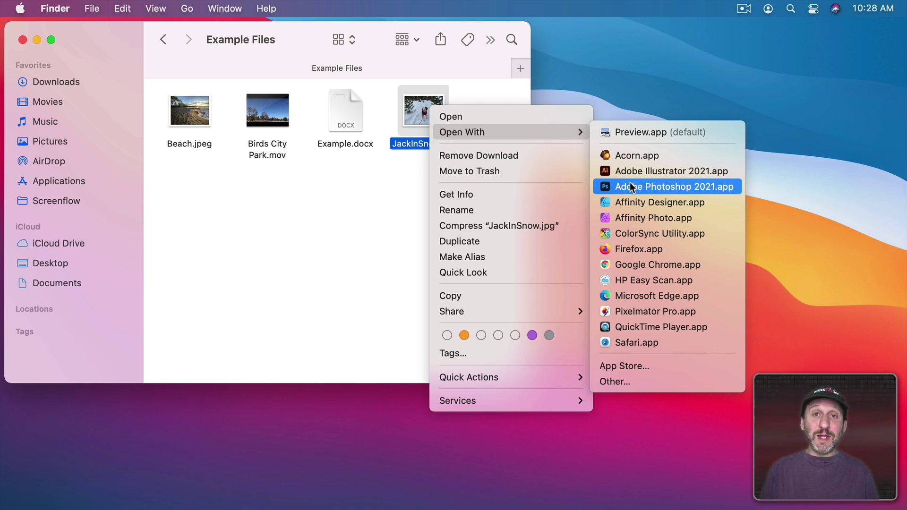
click(645, 156)
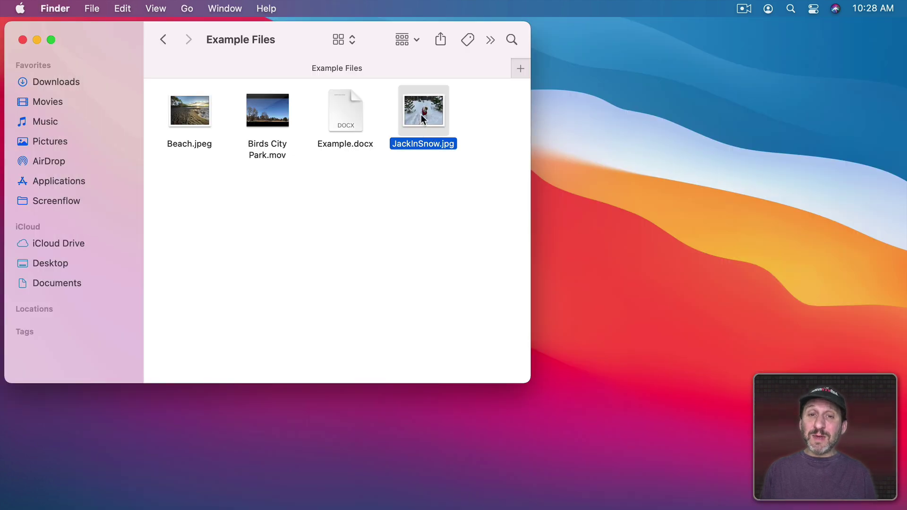
Step: Hold Option in JackInSnow.jpg's context menu and choose Always Open With > Pixelmator Pro.app
right_click(421, 114)
mouse_move(482, 137)
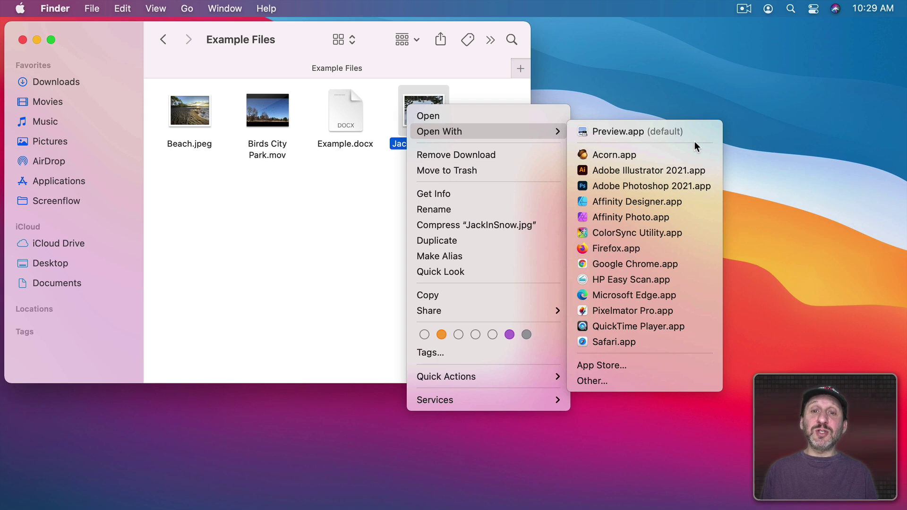
key(alt)
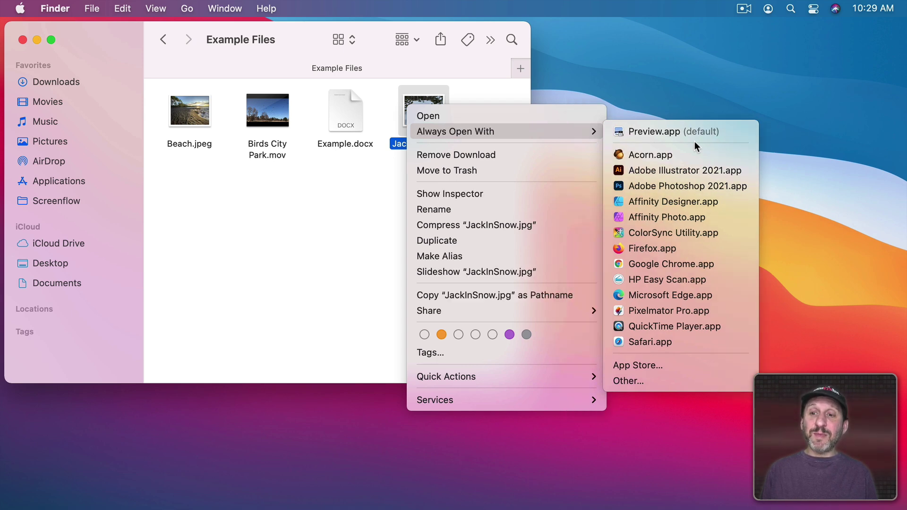
click(666, 310)
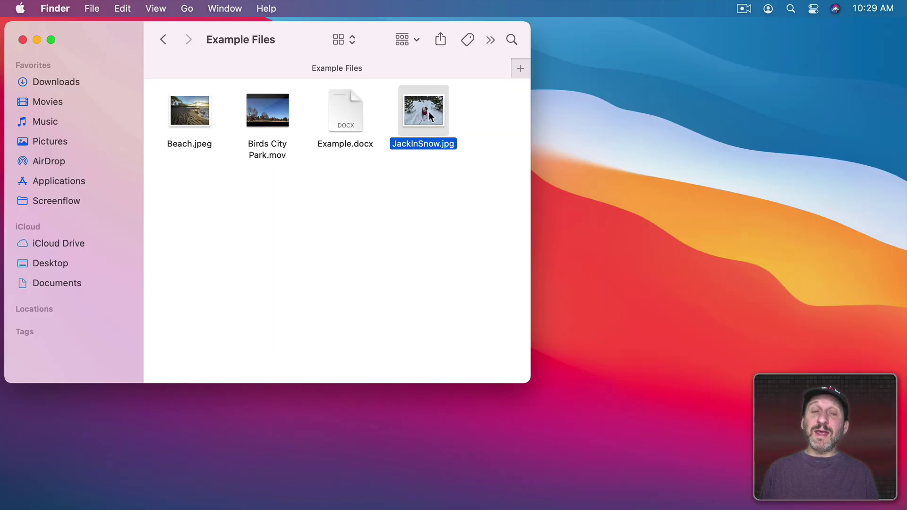
Step: Reveal JackInSnow.jpg's Always Open With app submenu by holding Option in its context menu
right_click(429, 112)
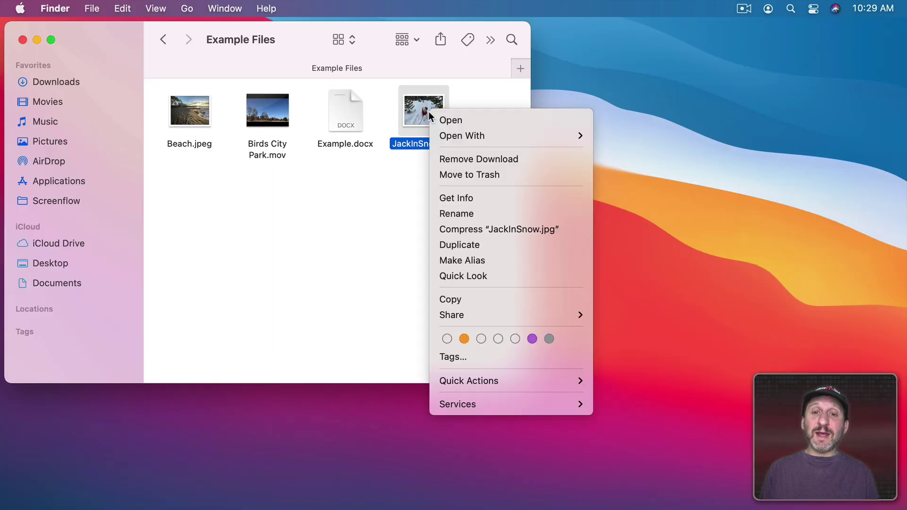
mouse_move(505, 134)
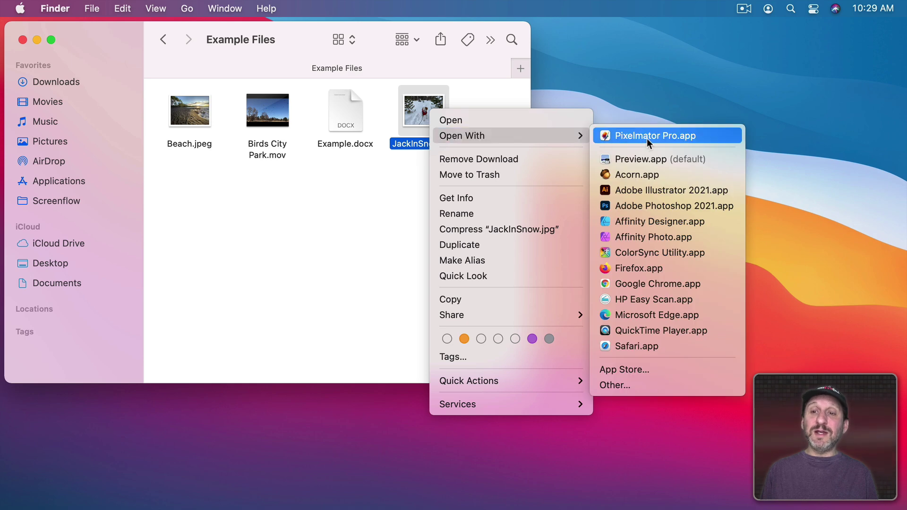
click(375, 180)
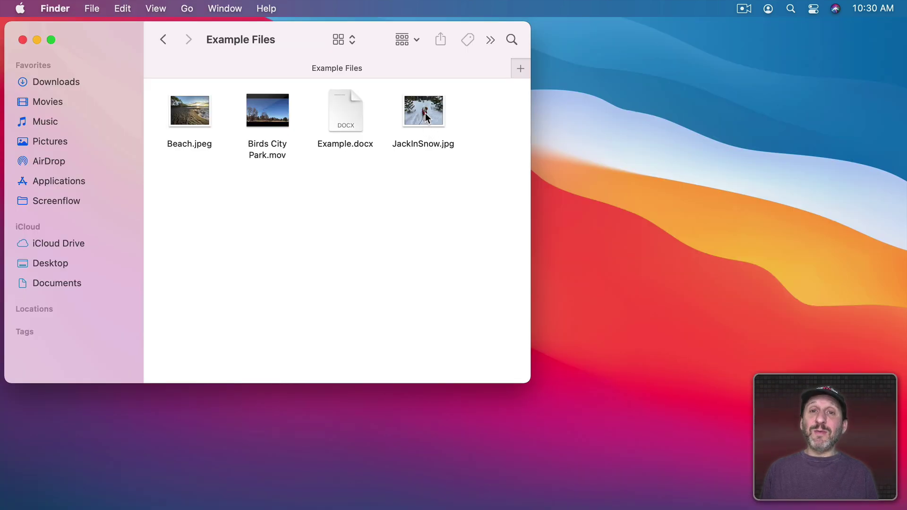
right_click(425, 116)
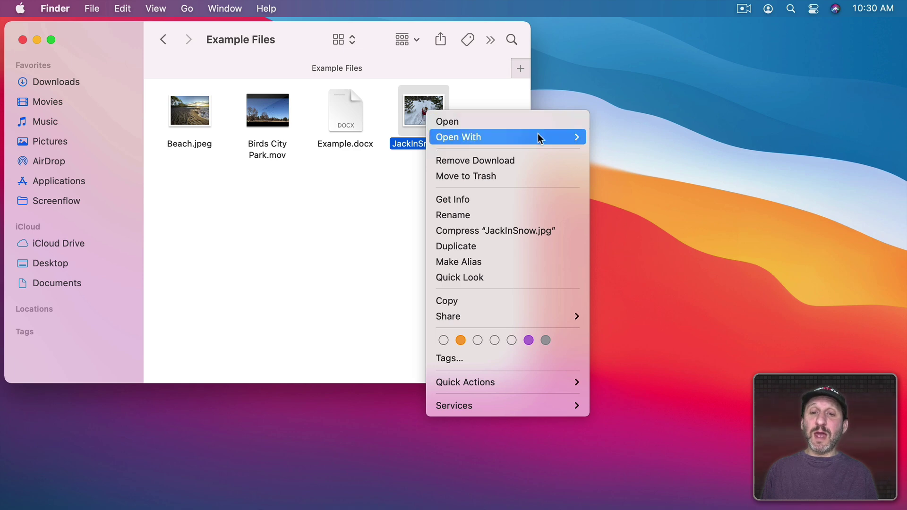
mouse_move(562, 136)
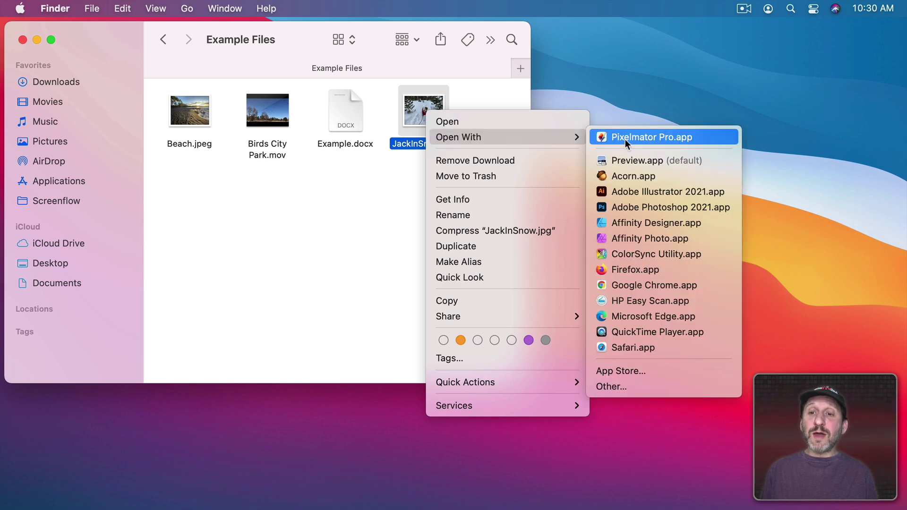
key(alt)
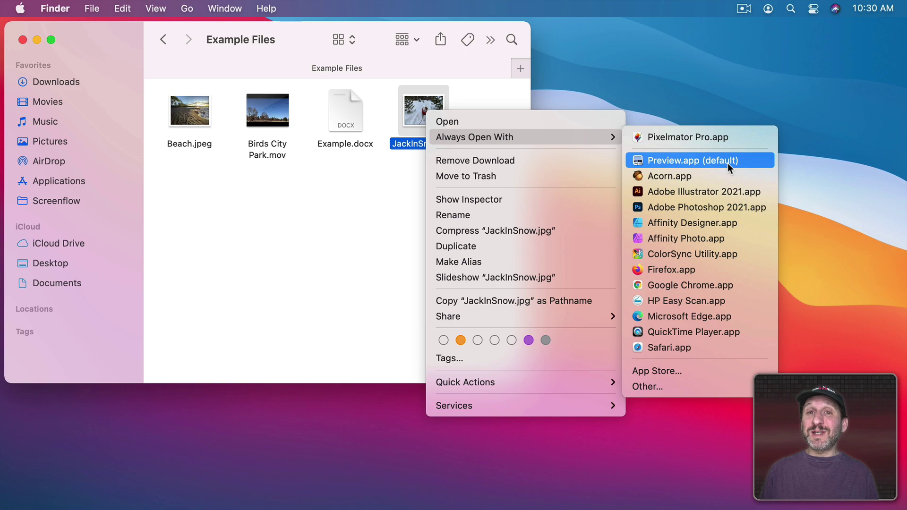
Step: Make JackInSnow.jpg always open with Preview.app again, then open Beach.jpg in Preview
click(667, 159)
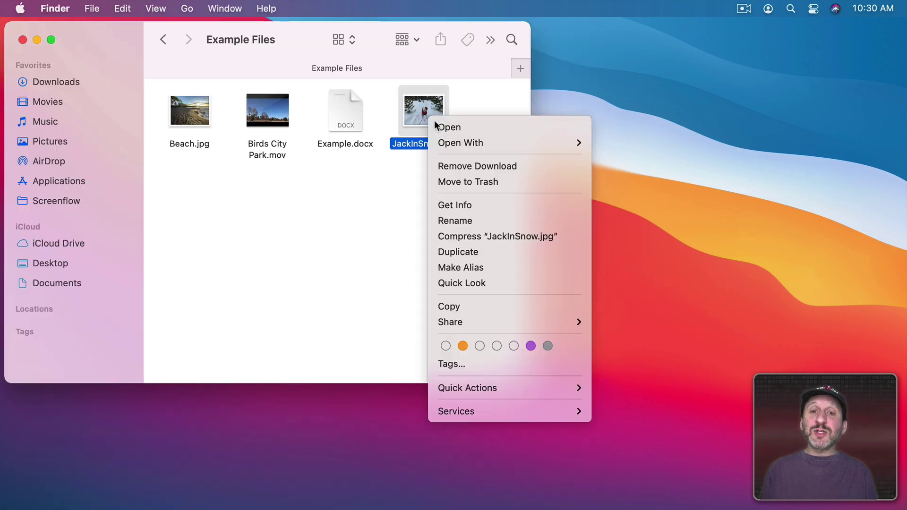
mouse_move(503, 145)
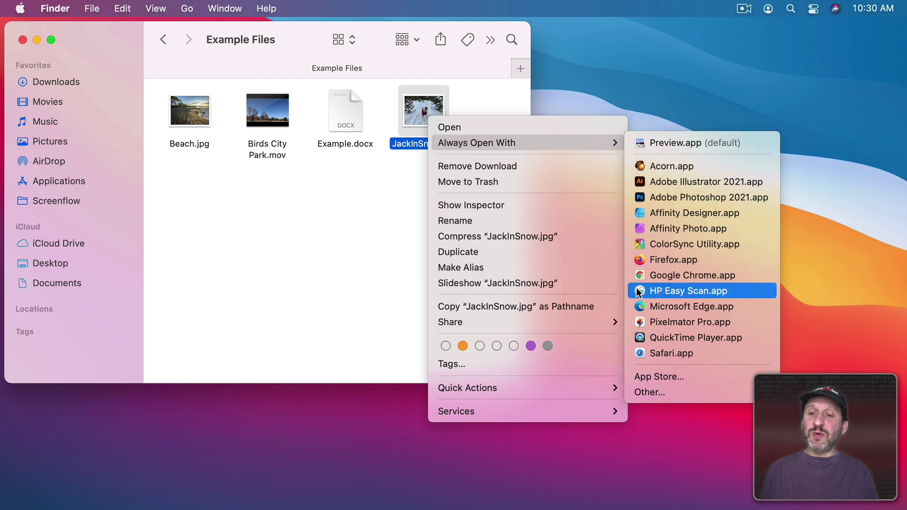
alt+click(659, 326)
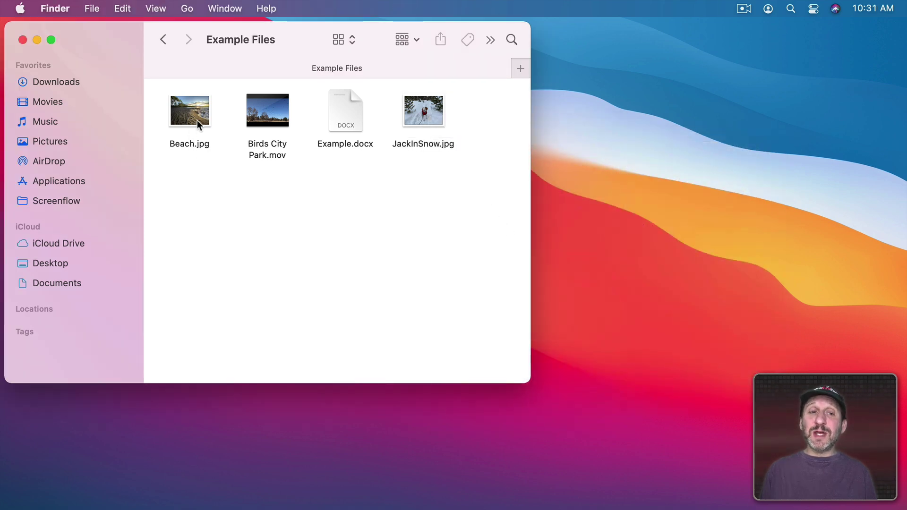
double_click(197, 121)
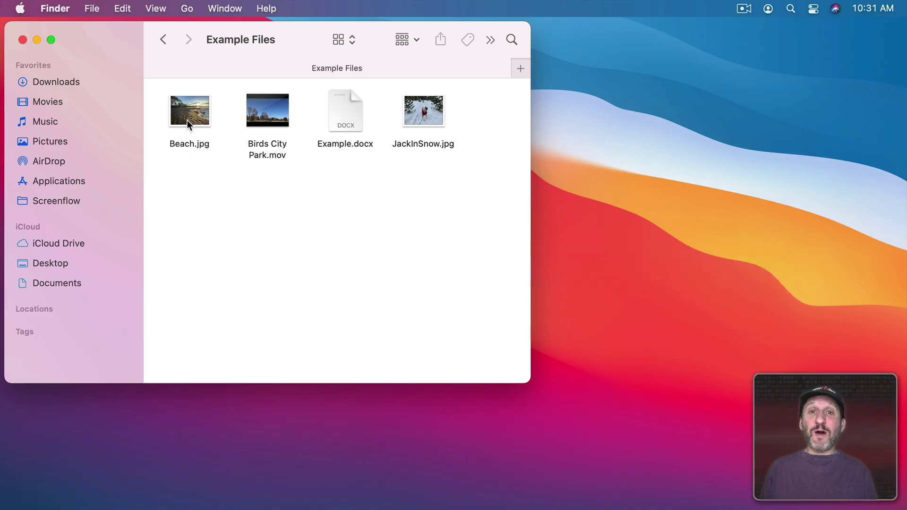
Step: In Beach.jpg's Get Info window, set Open with to Acorn.app and apply Change All
click(187, 120)
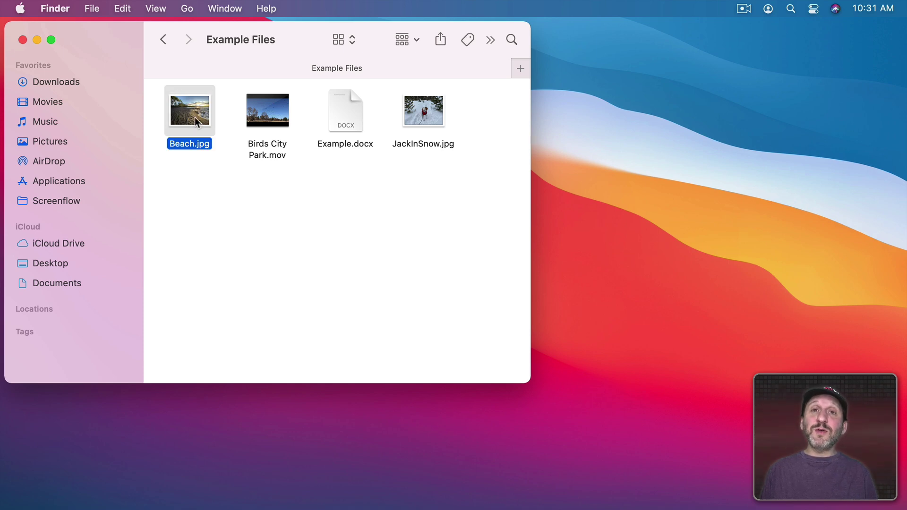
click(92, 9)
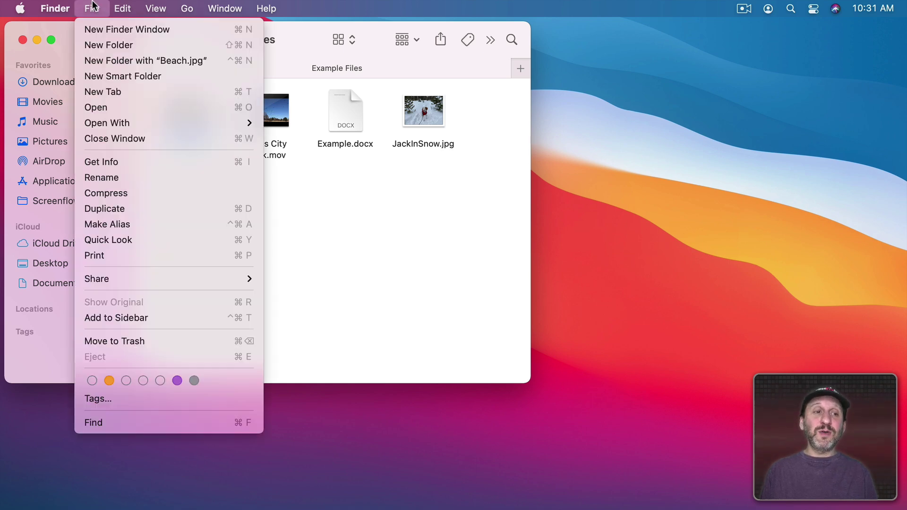
click(115, 159)
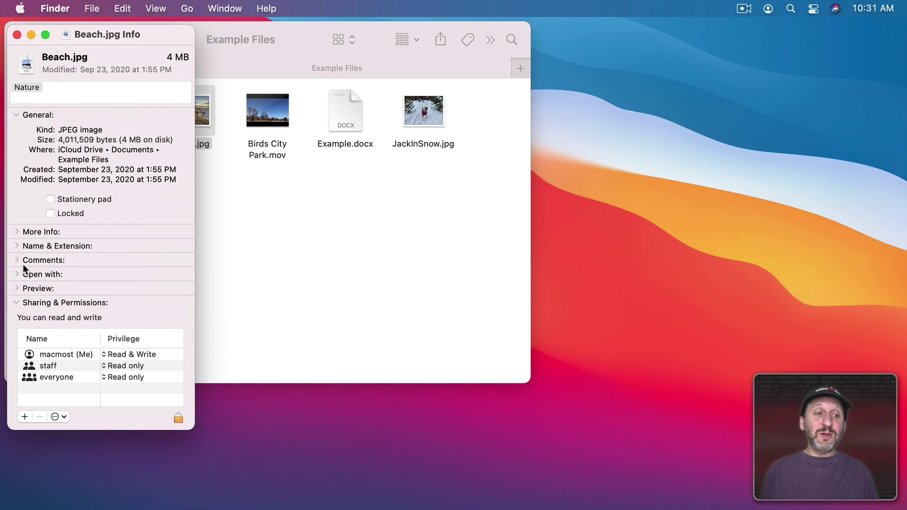
click(17, 275)
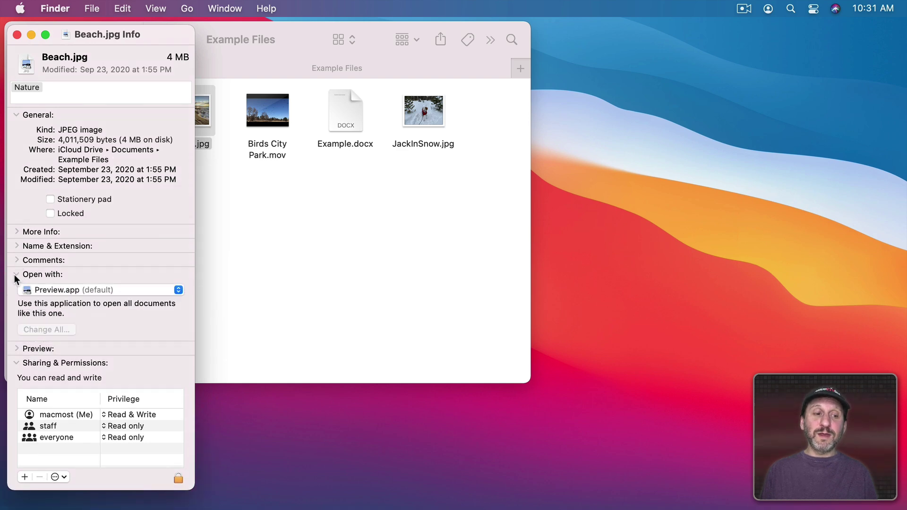
click(59, 290)
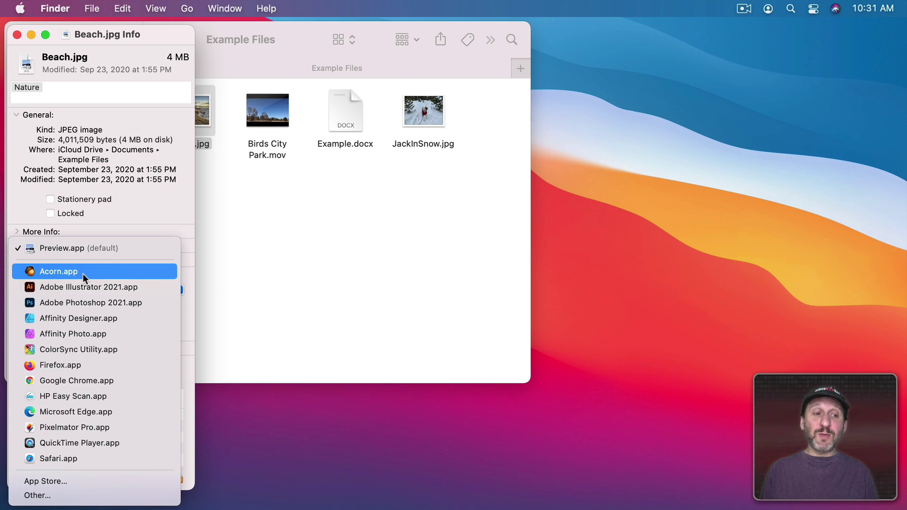
click(59, 273)
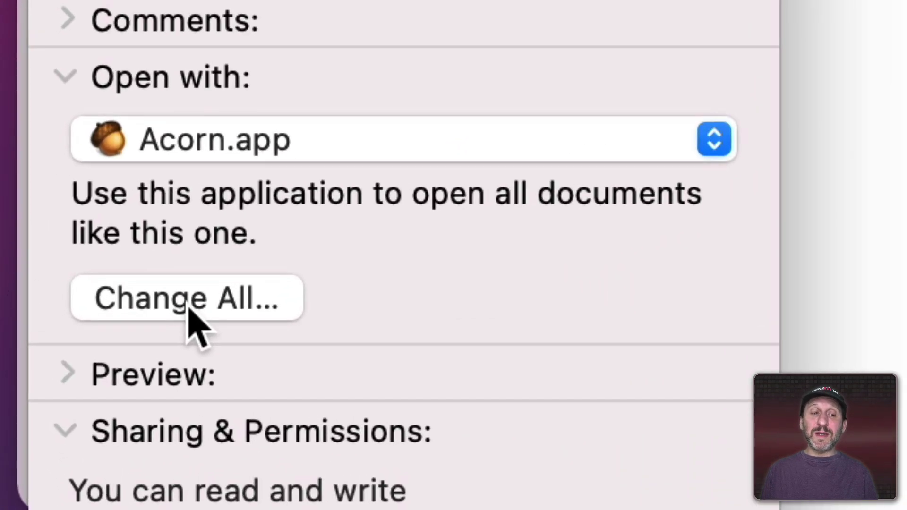
click(190, 308)
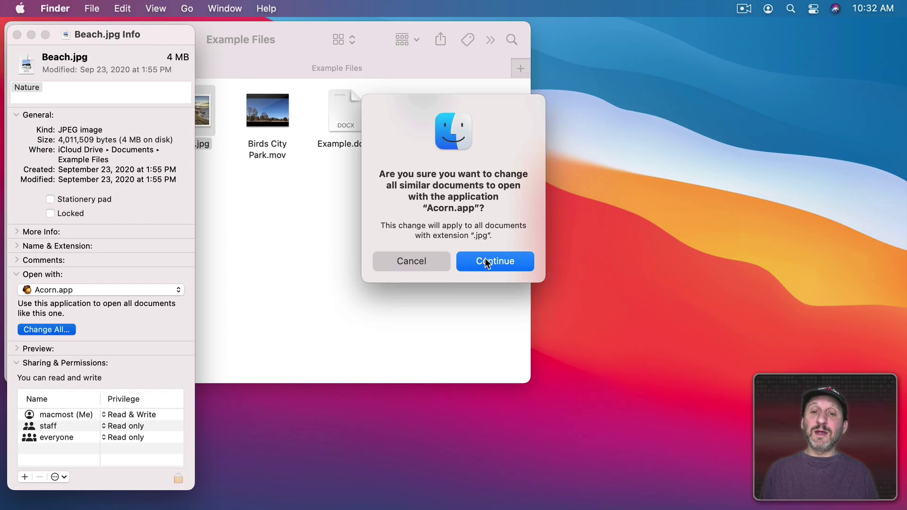
click(486, 262)
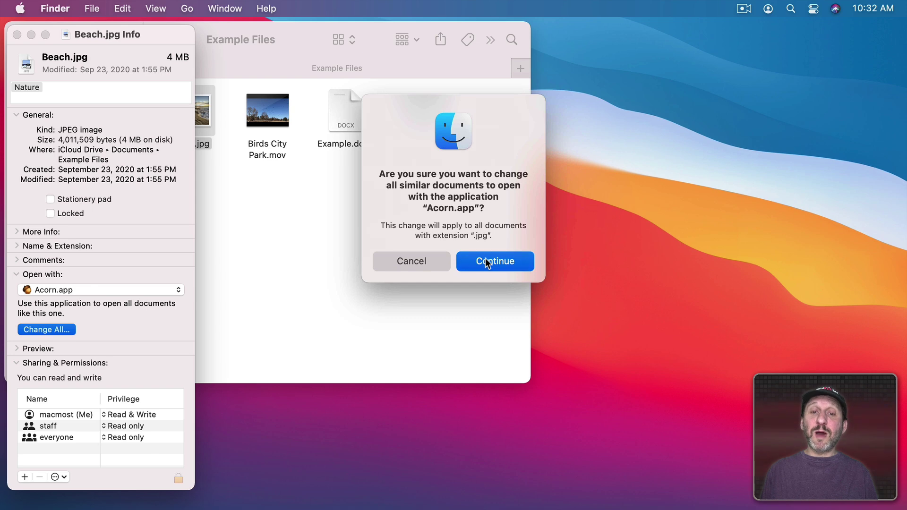
key(cmd+w)
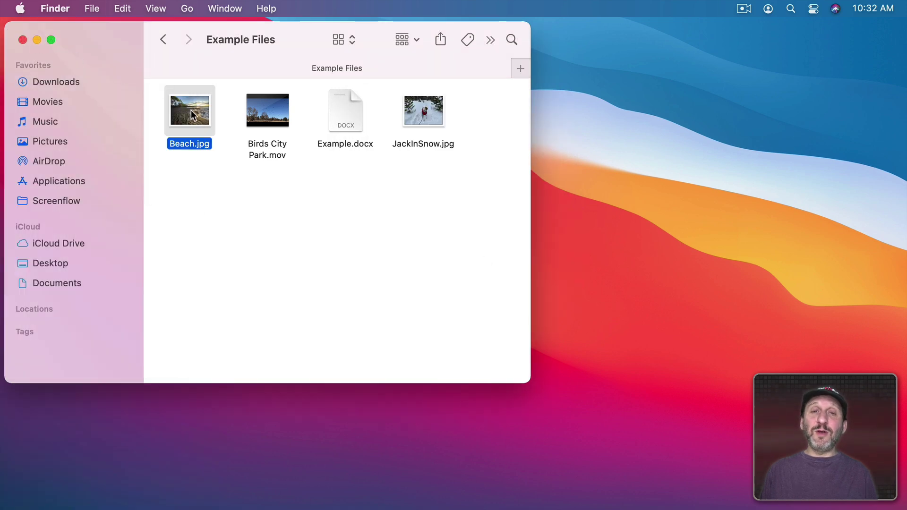
right_click(194, 109)
mouse_move(238, 131)
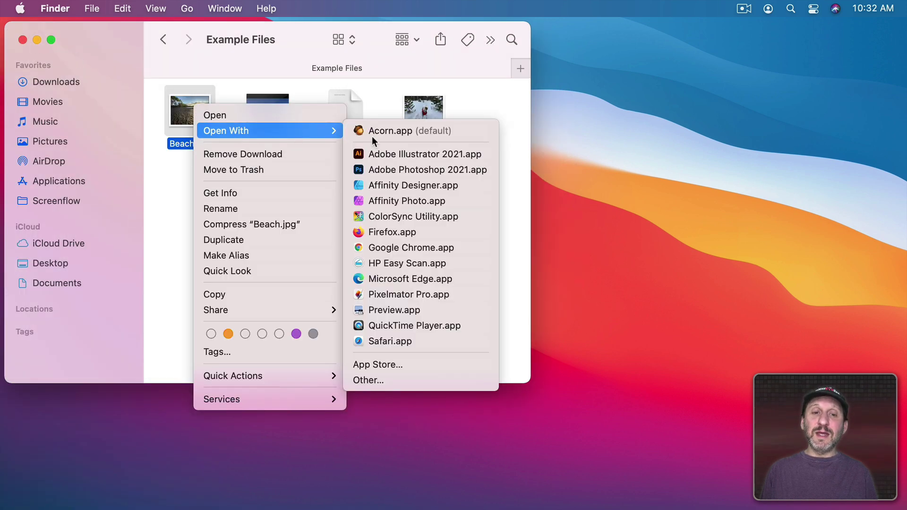
right_click(419, 125)
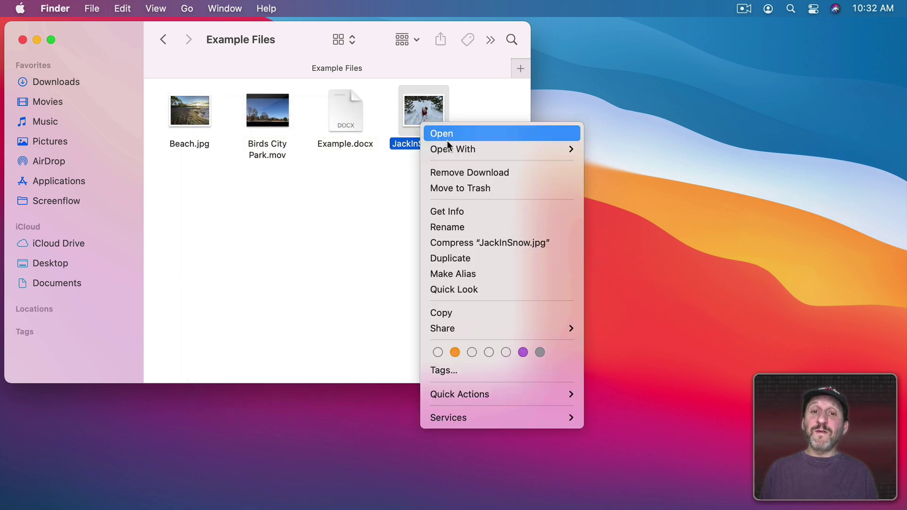
mouse_move(537, 149)
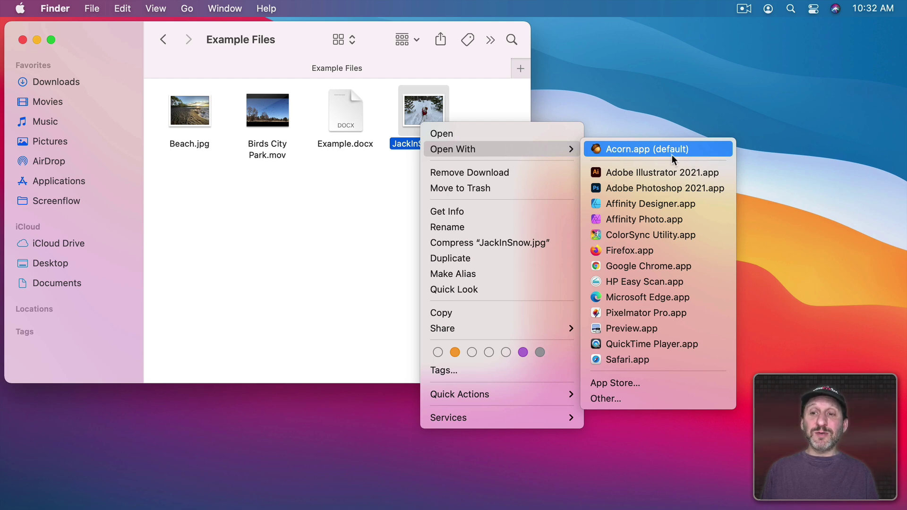
click(621, 327)
click(275, 217)
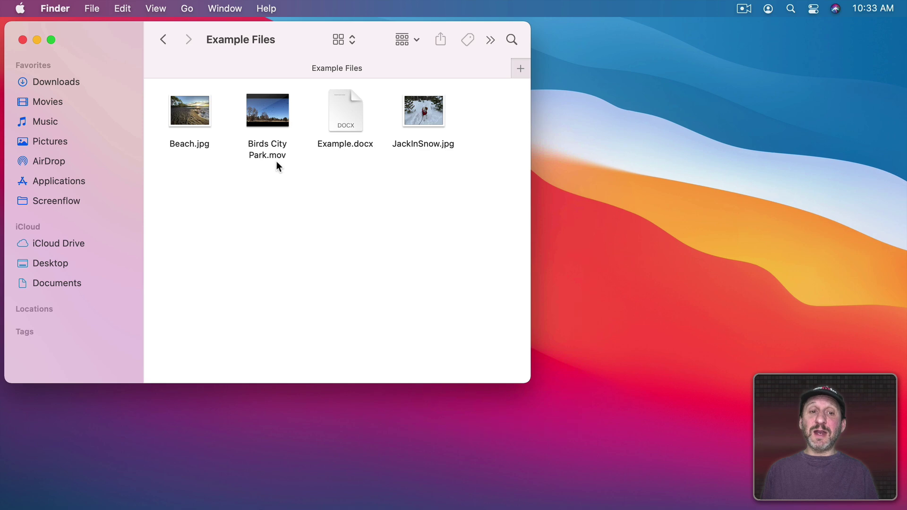
right_click(282, 108)
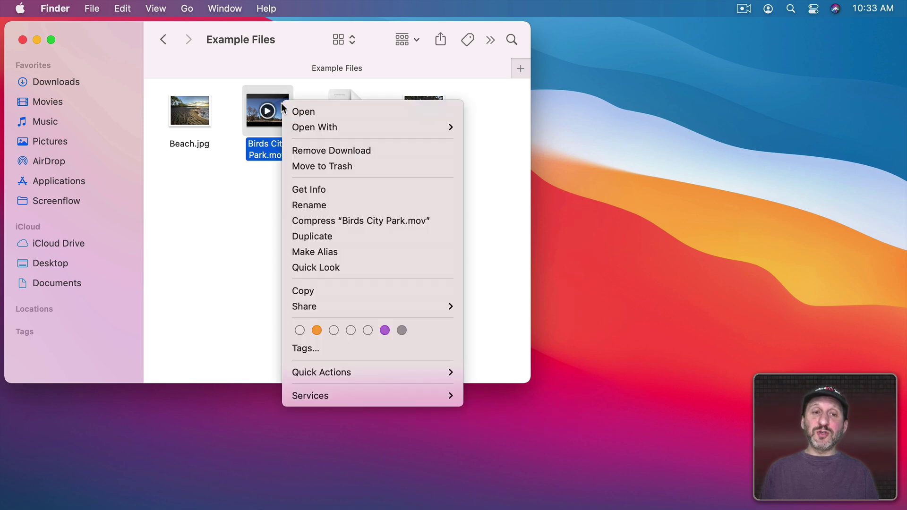
mouse_move(314, 128)
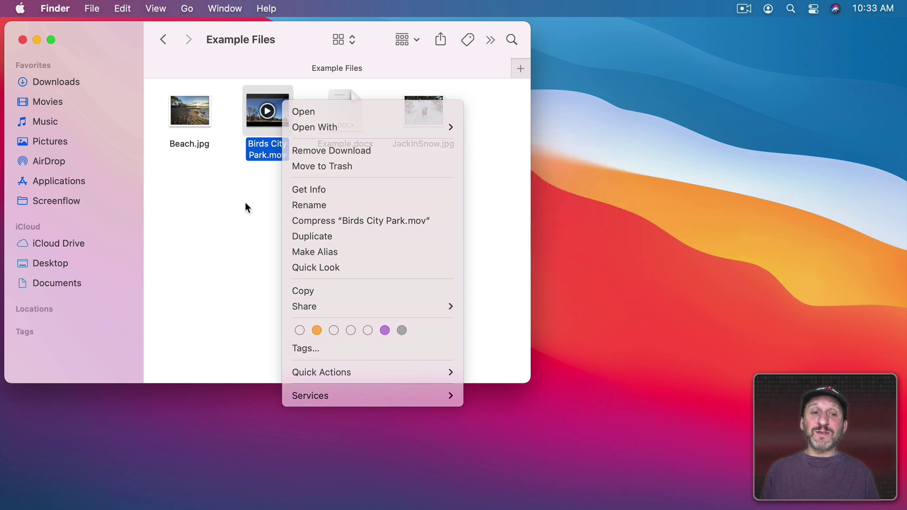
key(Escape)
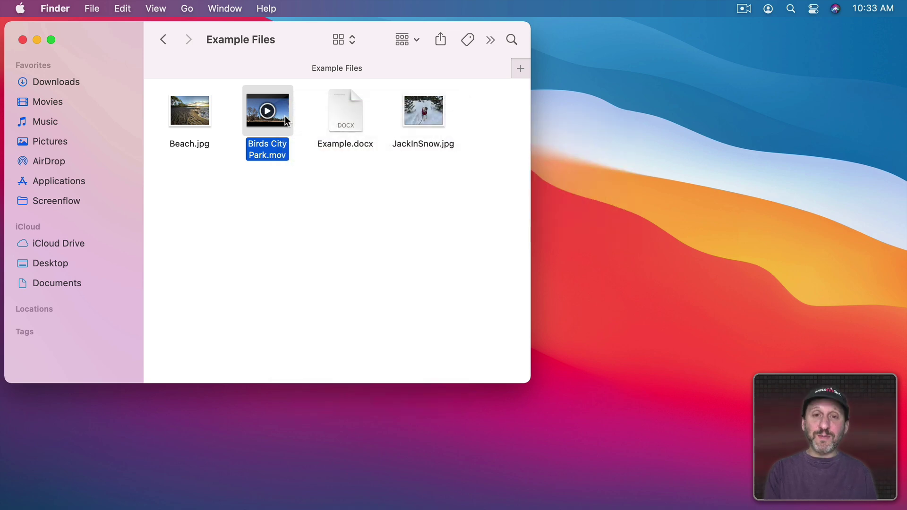
key(super+i)
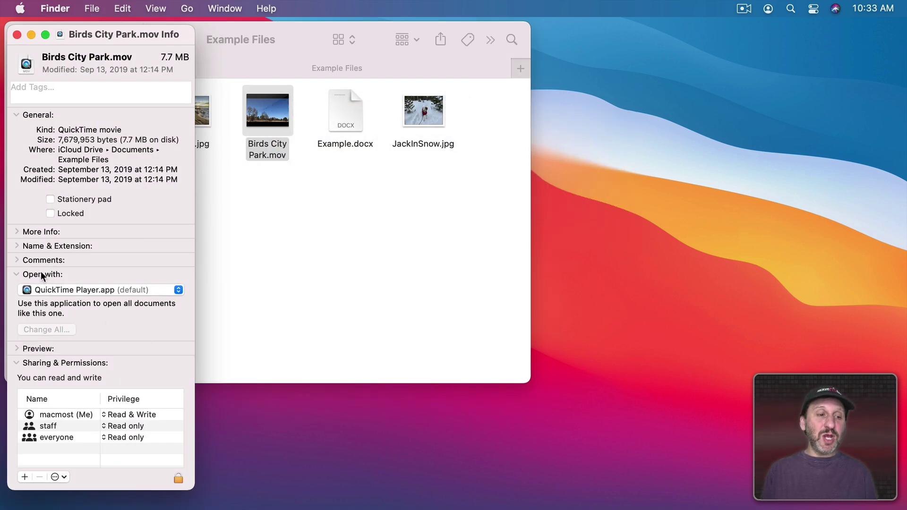
click(53, 289)
click(81, 289)
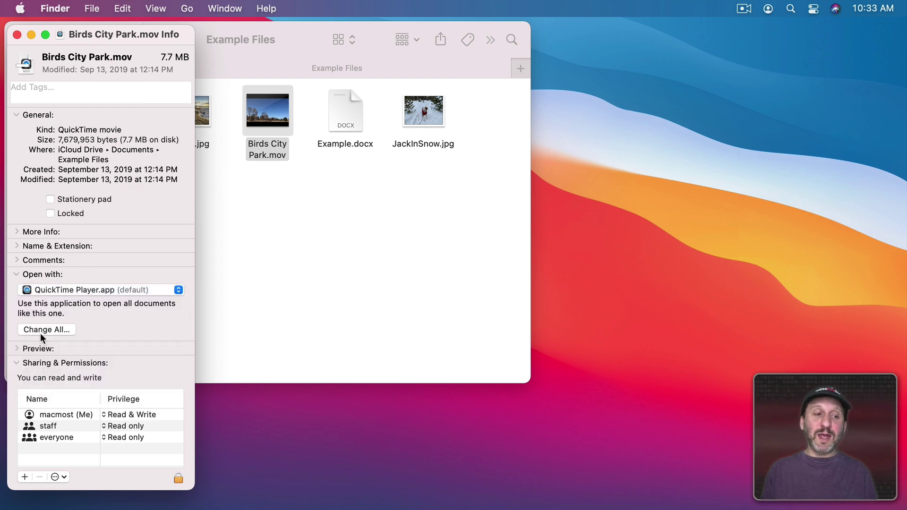
key(super+w)
click(354, 111)
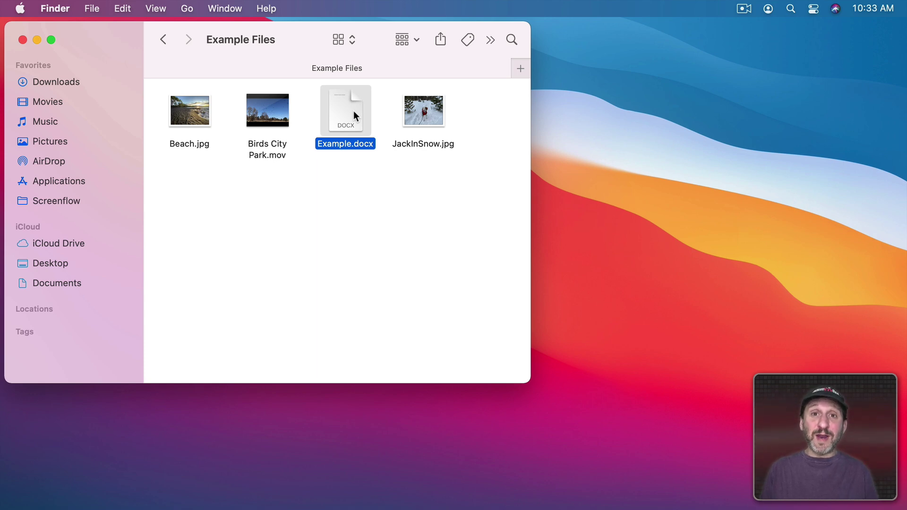
right_click(353, 110)
mouse_move(388, 135)
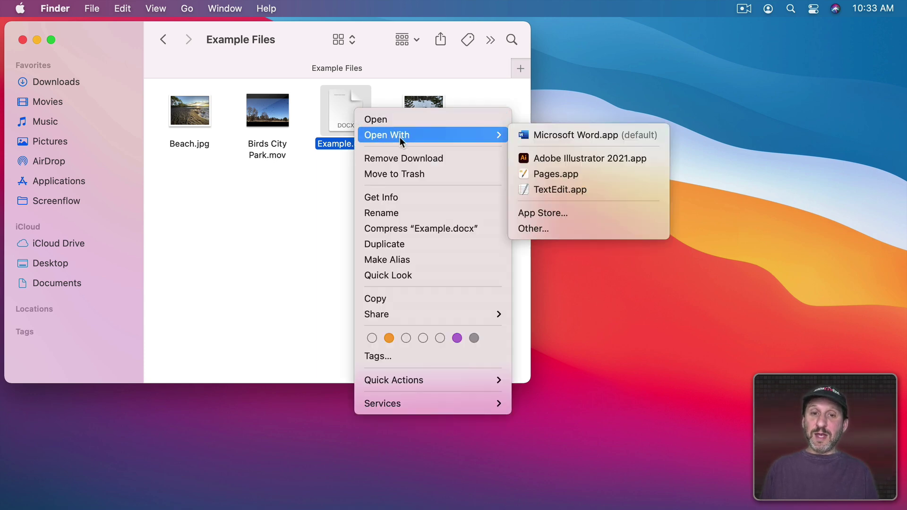
click(560, 175)
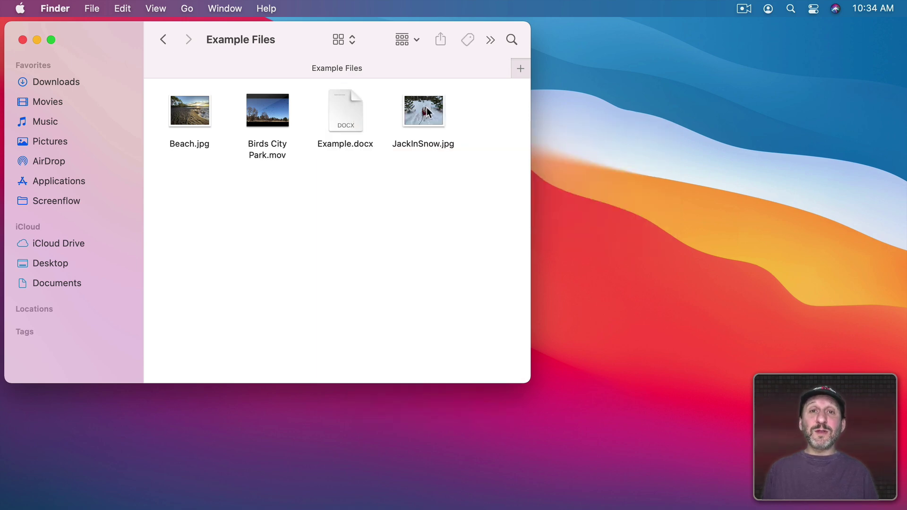
Step: Open the Other… application chooser for JackInSnow.jpg and set Enable to All Applications
right_click(427, 112)
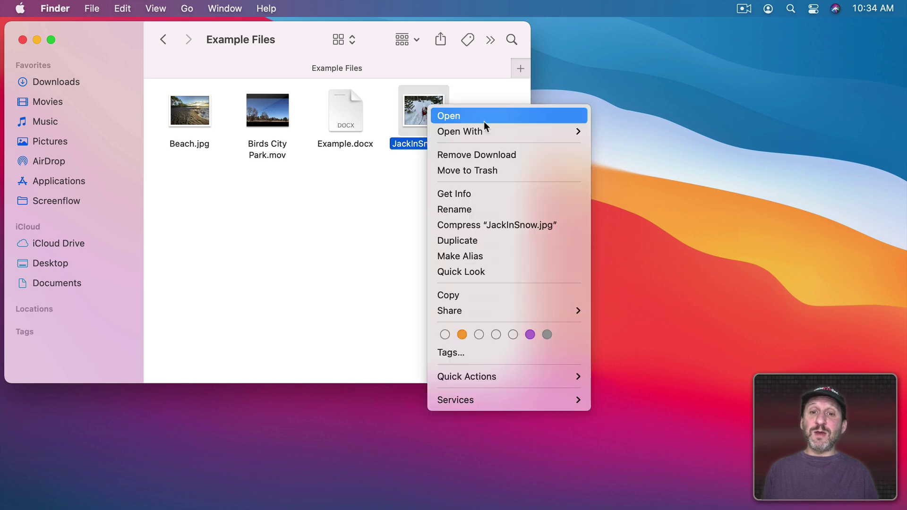
mouse_move(506, 127)
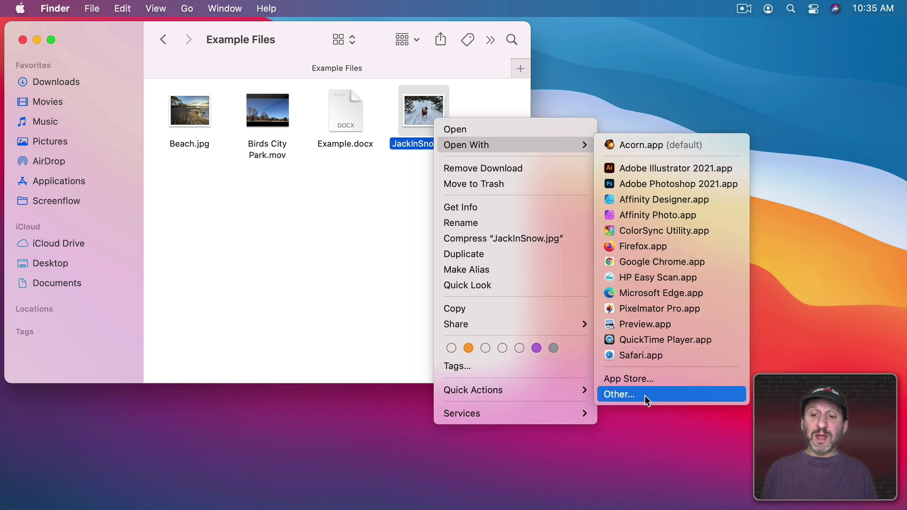
click(619, 395)
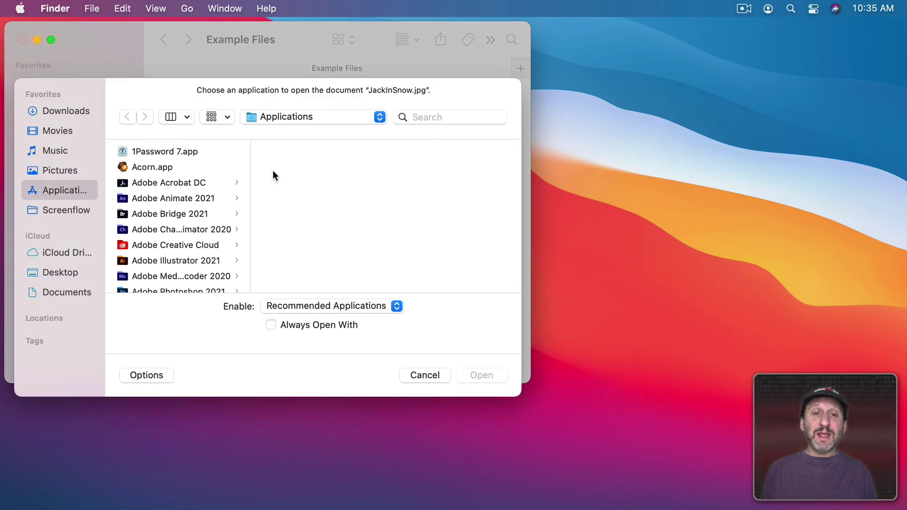
scroll(166, 222, down, 10)
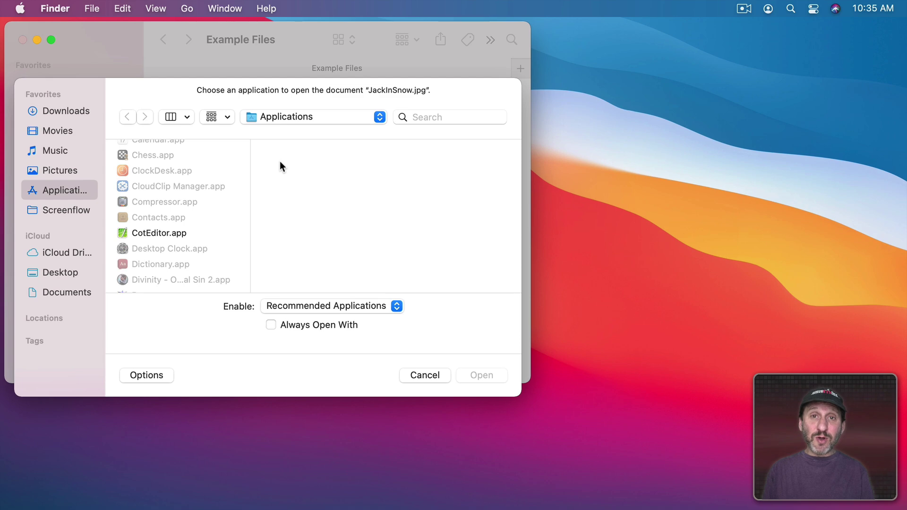
click(299, 118)
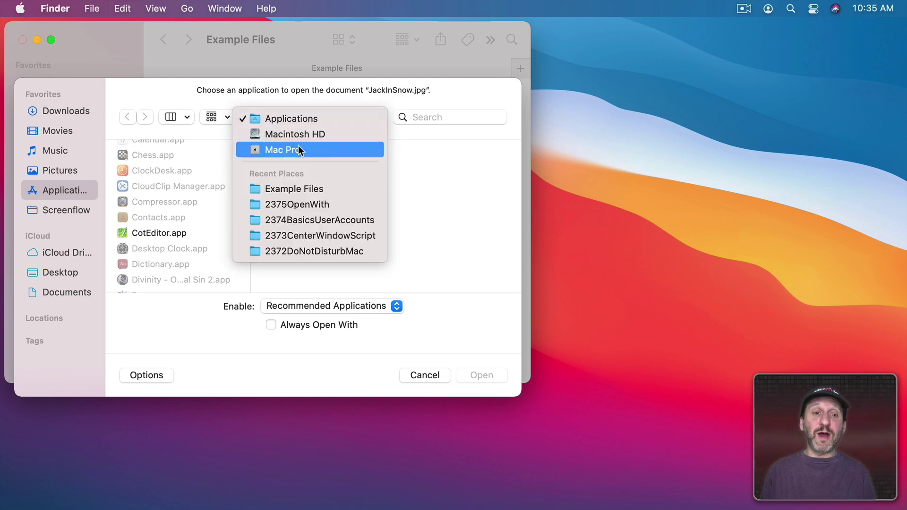
click(217, 97)
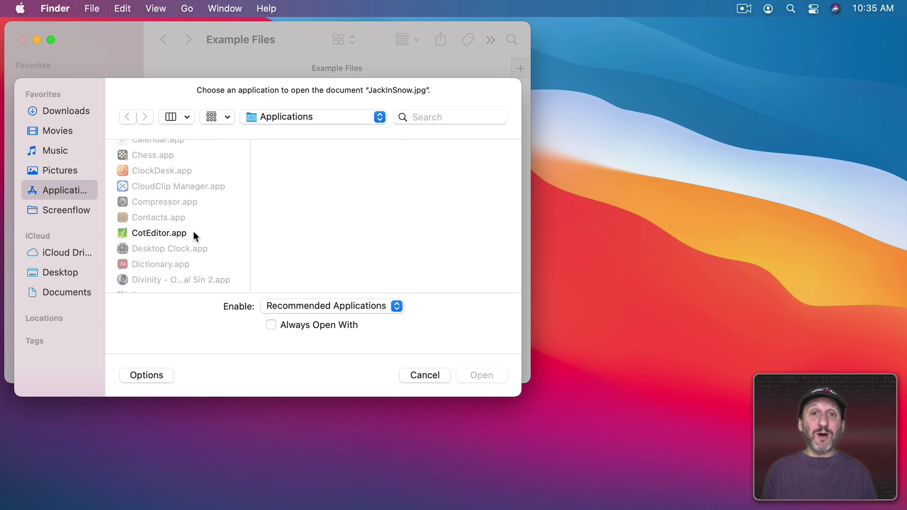
click(314, 306)
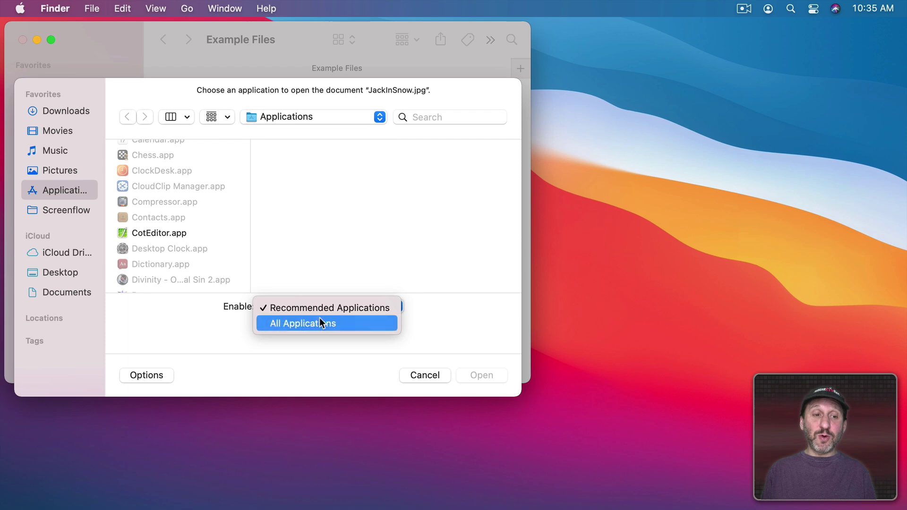
click(319, 320)
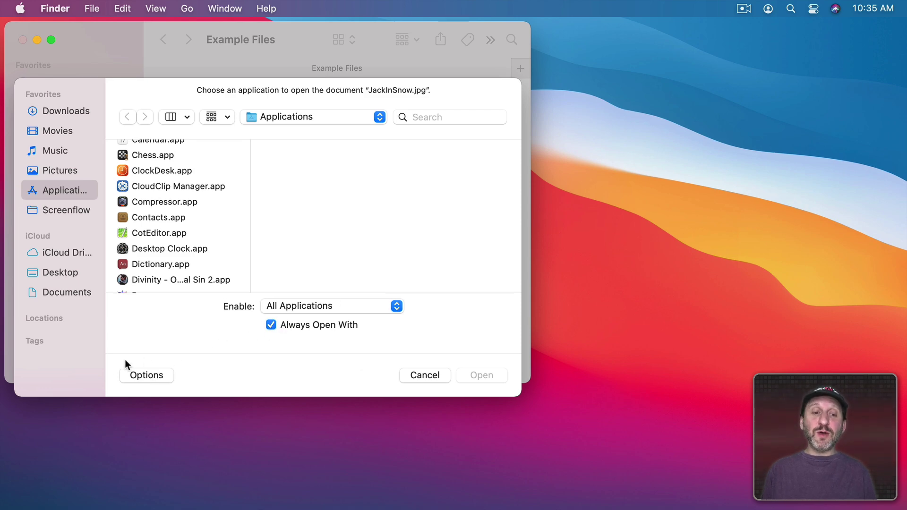
click(143, 376)
click(144, 376)
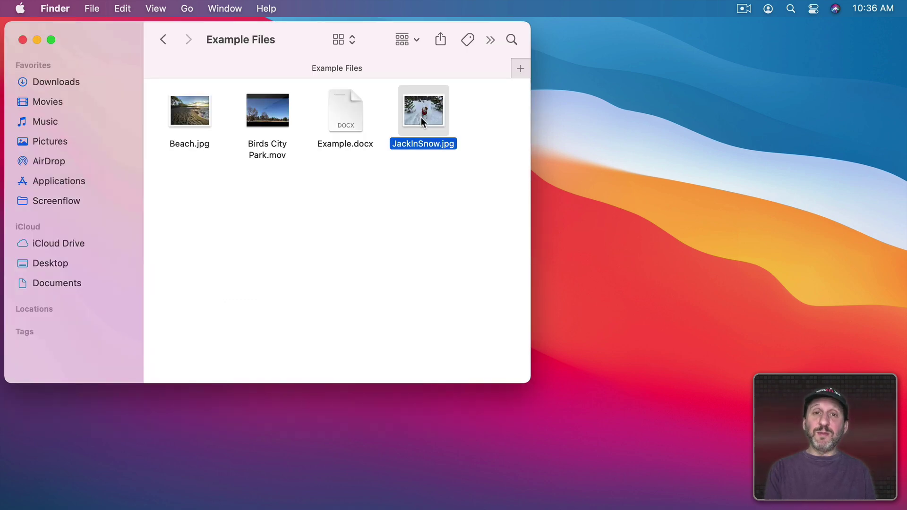
Step: Open JackInSnow.jpg's Info window and choose Other… from its Open with pop-up
key(super+i)
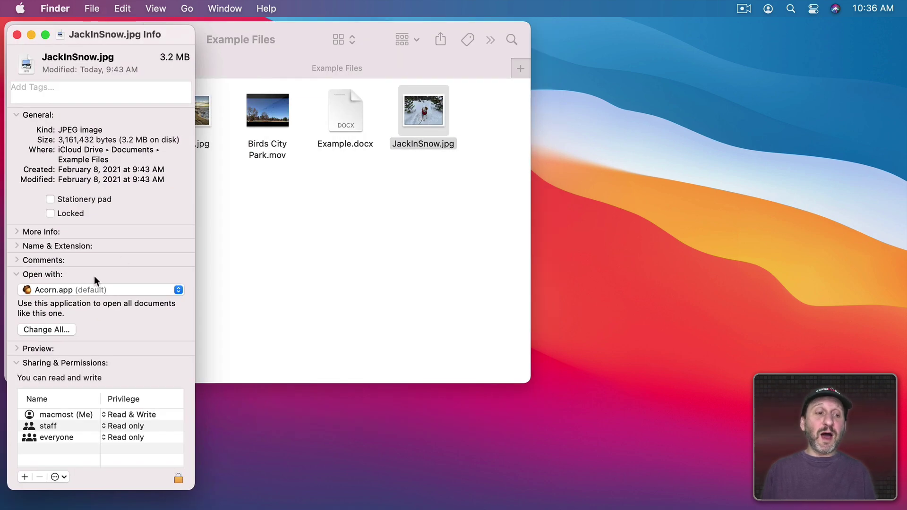
click(47, 290)
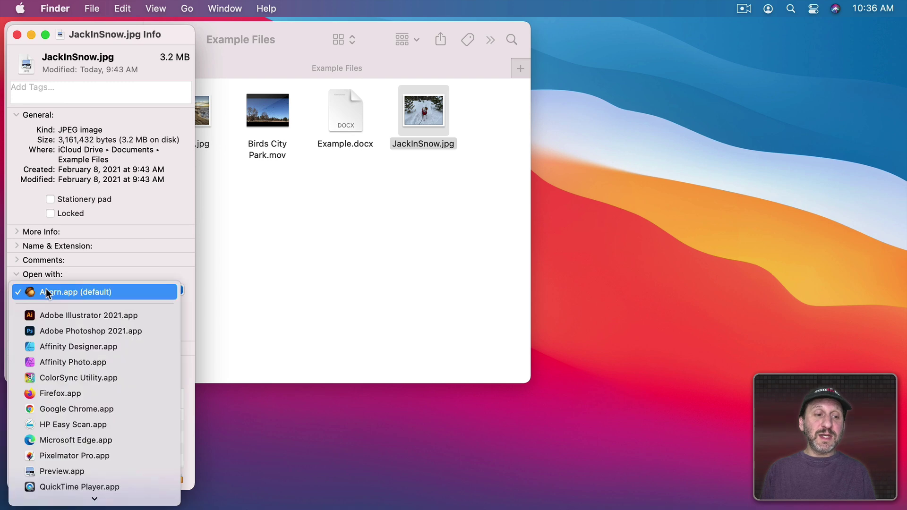
click(57, 497)
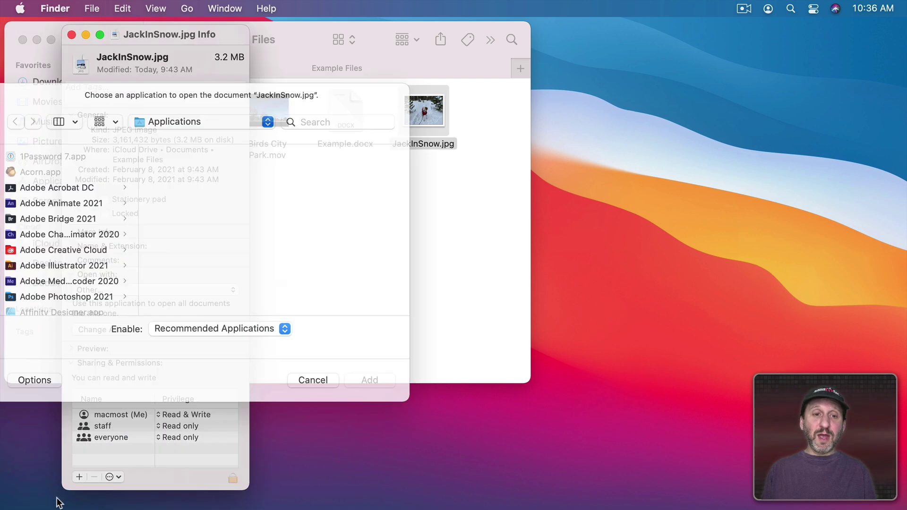